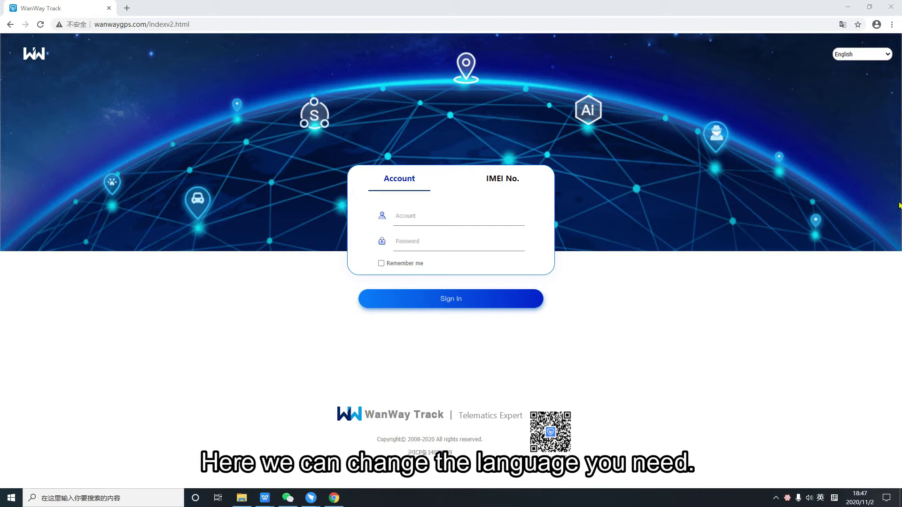
# Keep English, compare the Account and IMEI No. sign-in tabs, then sign in with account credentials
pyautogui.click(883, 56)
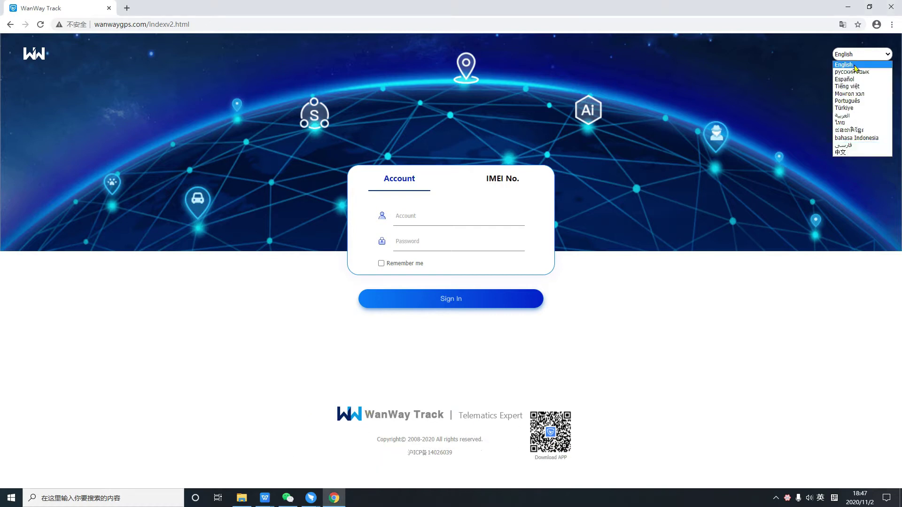
pyautogui.click(864, 67)
pyautogui.click(498, 182)
pyautogui.click(395, 181)
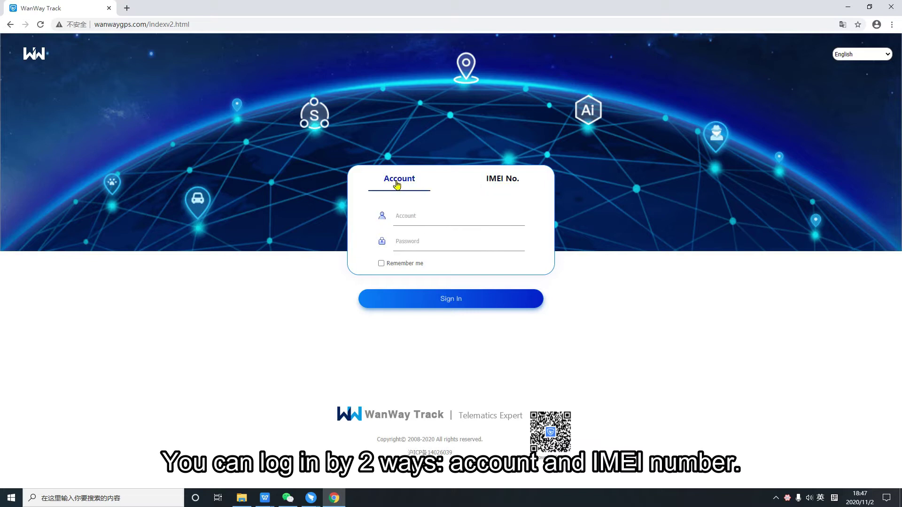
pyautogui.click(489, 182)
pyautogui.click(406, 187)
pyautogui.write('wanway')
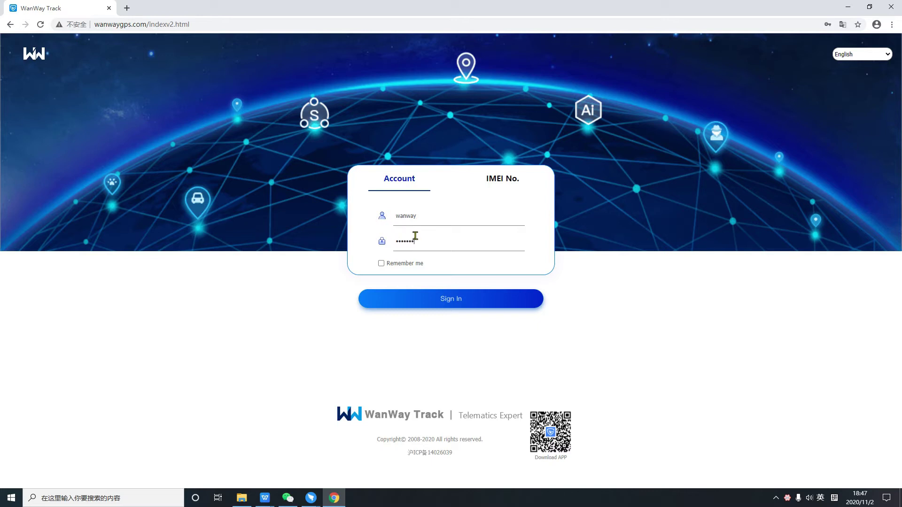
pyautogui.press('Return')
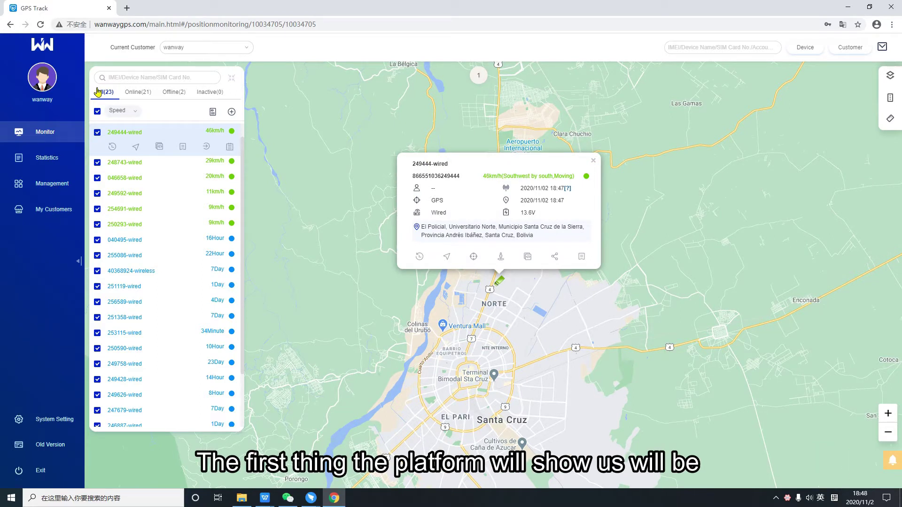
# Review the Online, Offline (locating Rubão), Inactive and All 23 device groups
pyautogui.click(137, 92)
pyautogui.click(180, 93)
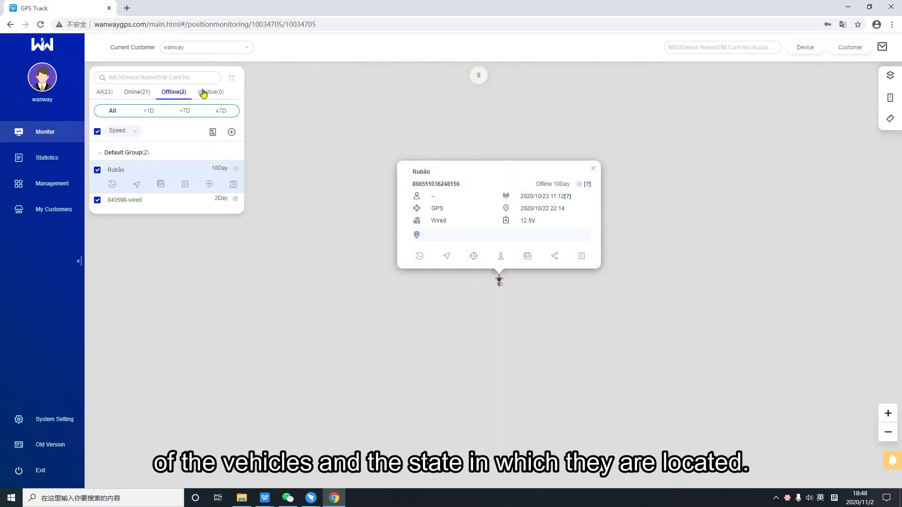
pyautogui.click(207, 92)
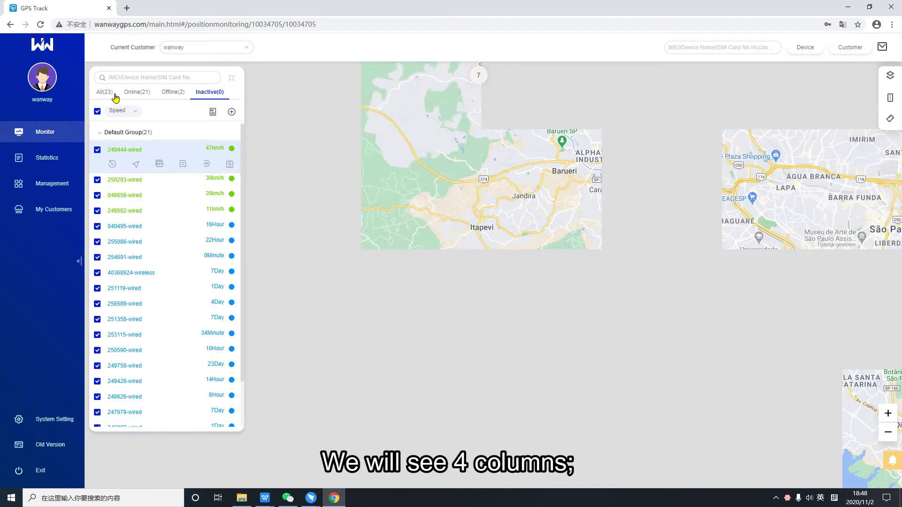
pyautogui.click(106, 92)
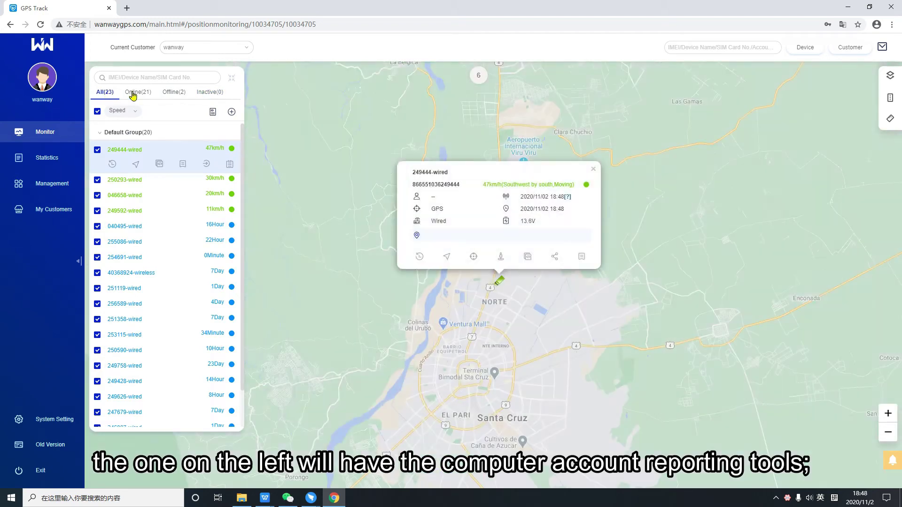
pyautogui.click(138, 92)
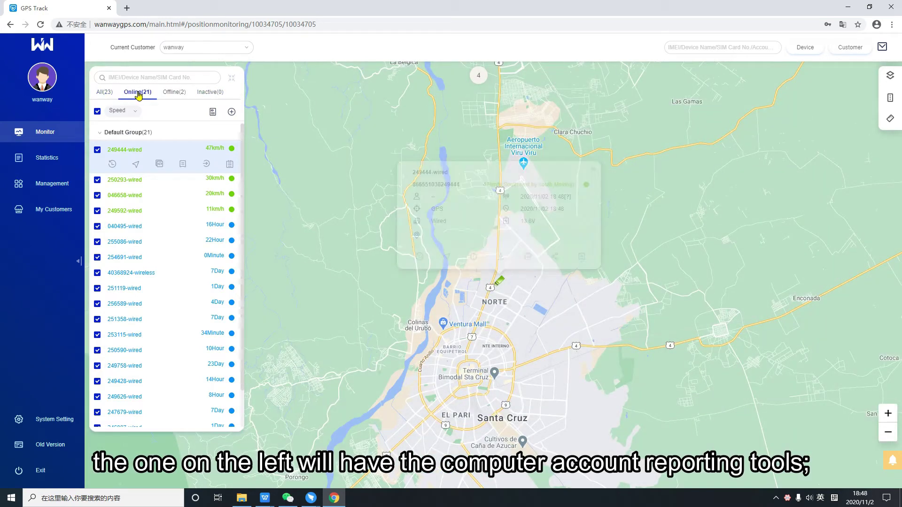
pyautogui.click(174, 94)
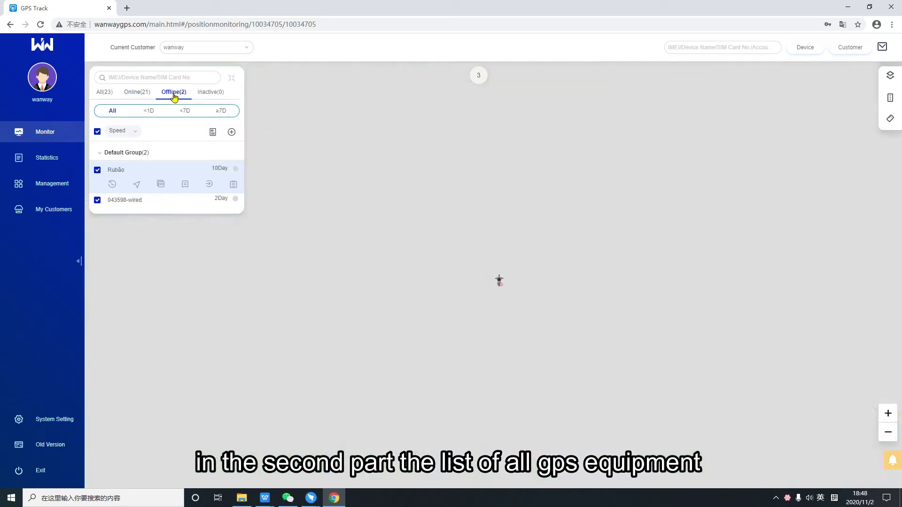
pyautogui.click(211, 93)
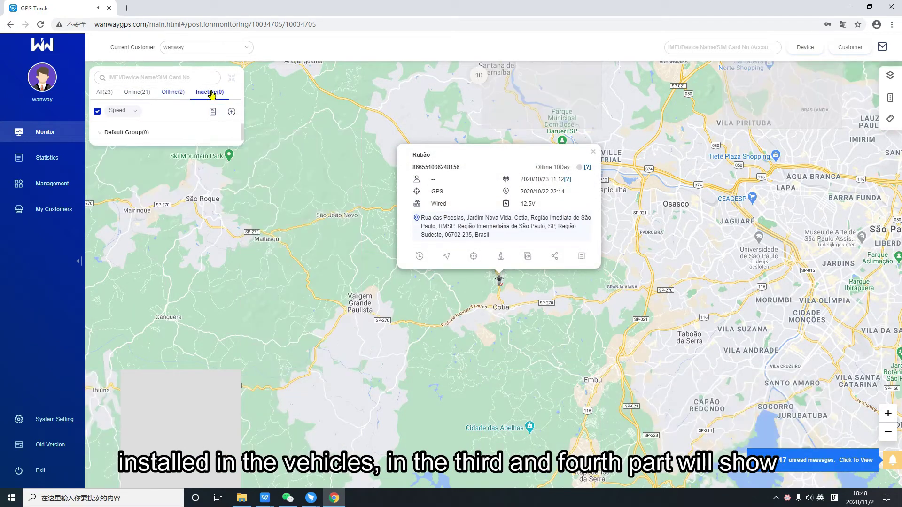
pyautogui.click(103, 94)
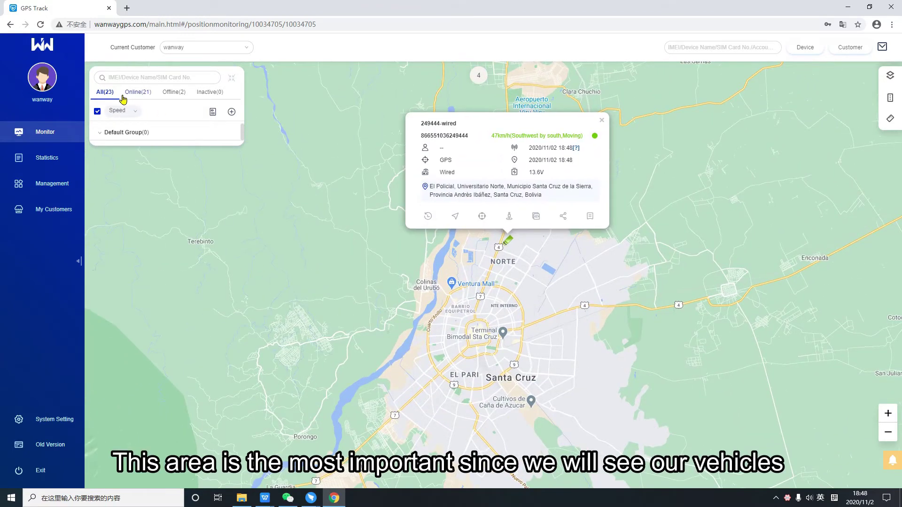
# Check the Speed sort options, then list only the 21 online devices
pyautogui.click(116, 111)
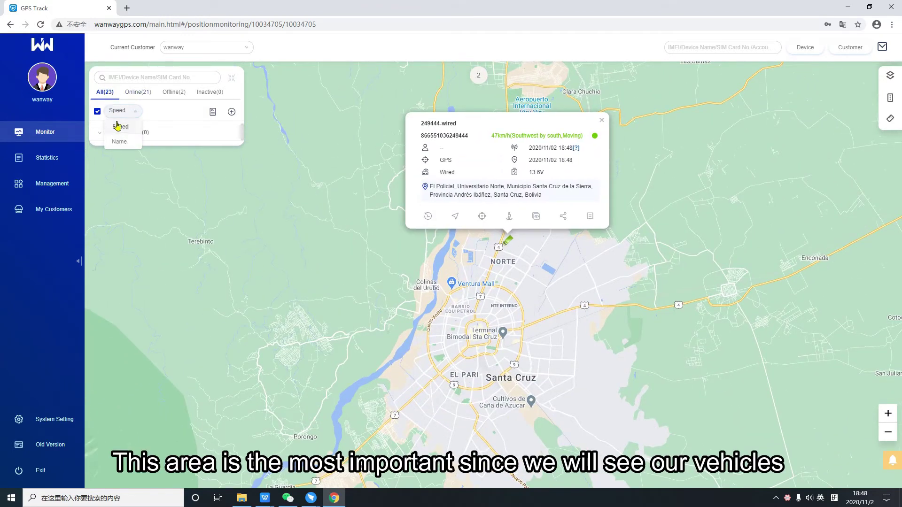
pyautogui.click(101, 137)
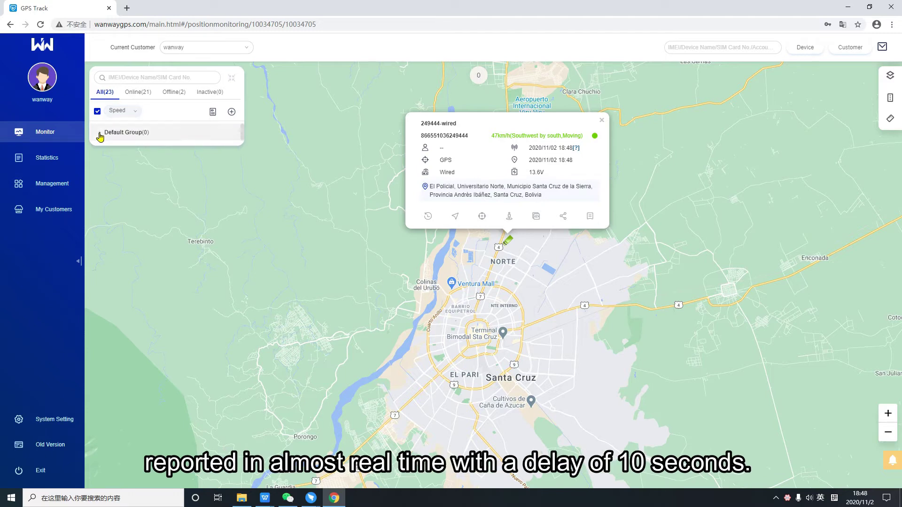
pyautogui.click(132, 93)
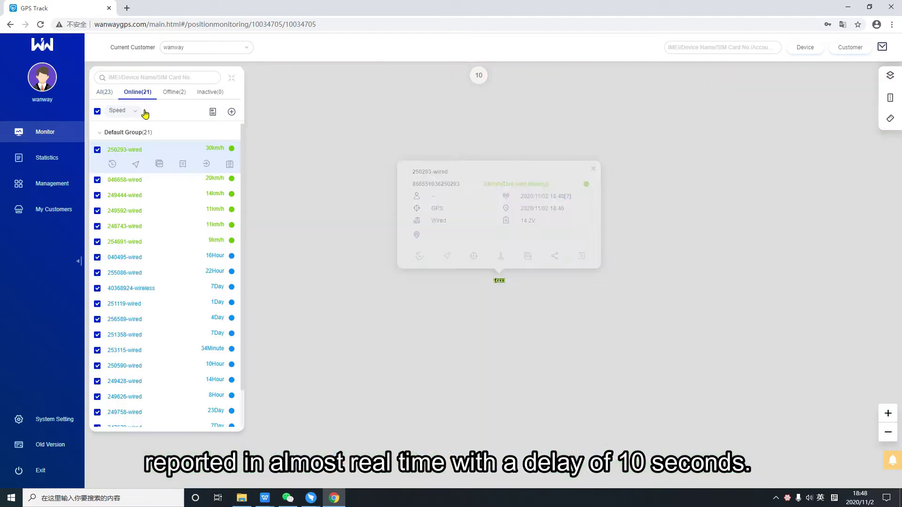
# Read the Moving/Static status of vehicles in the device list and scroll down it
pyautogui.moveTo(232, 149)
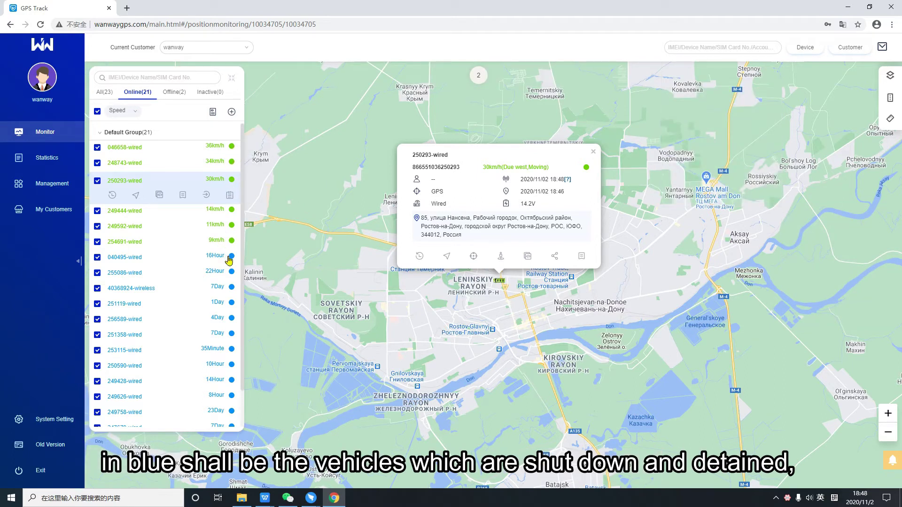
pyautogui.moveTo(232, 260)
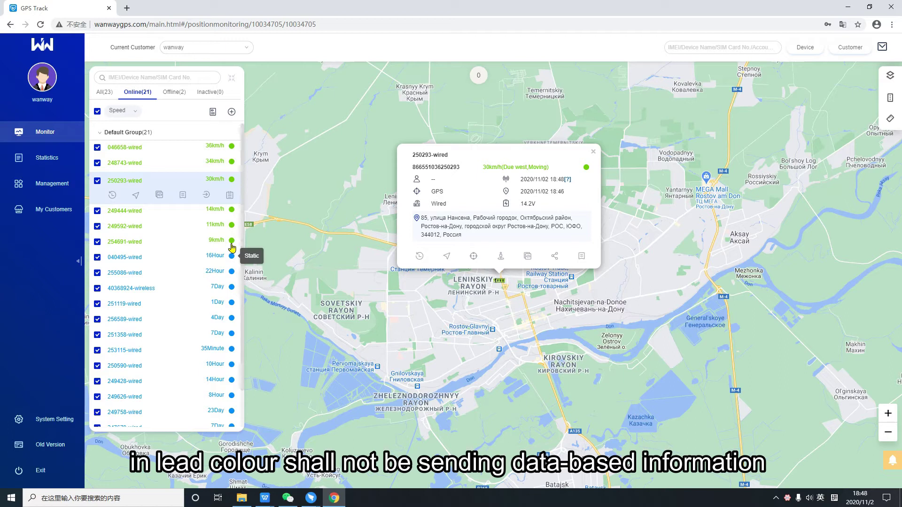
pyautogui.moveTo(231, 231)
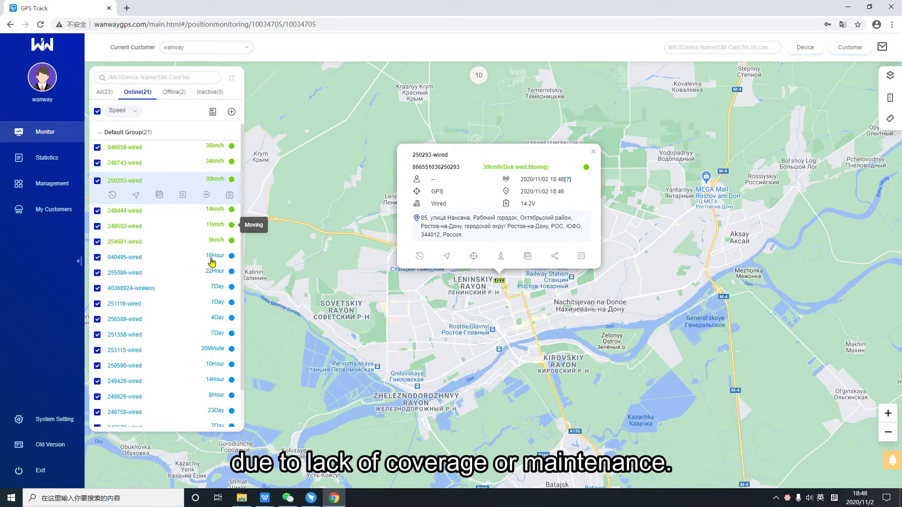
pyautogui.scroll(-1, 215, 273)
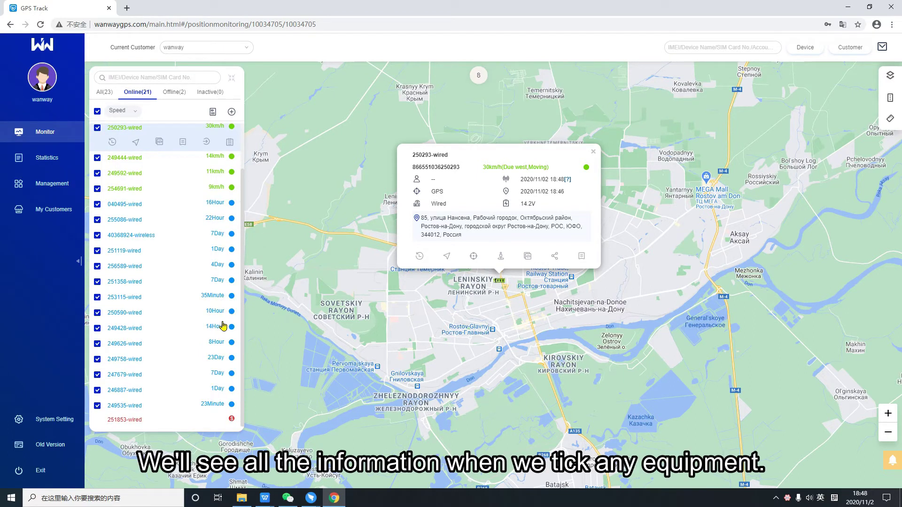
# Show 046658-wired's details, open its History Play Back in a new tab, then return to GPS Track
pyautogui.click(183, 94)
pyautogui.click(138, 92)
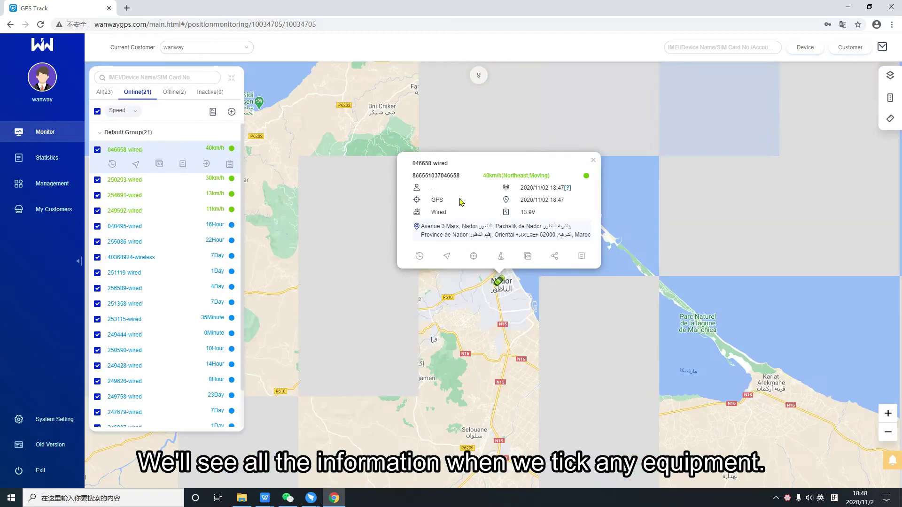
pyautogui.moveTo(521, 188); pyautogui.dragTo(431, 220)
pyautogui.click(432, 220)
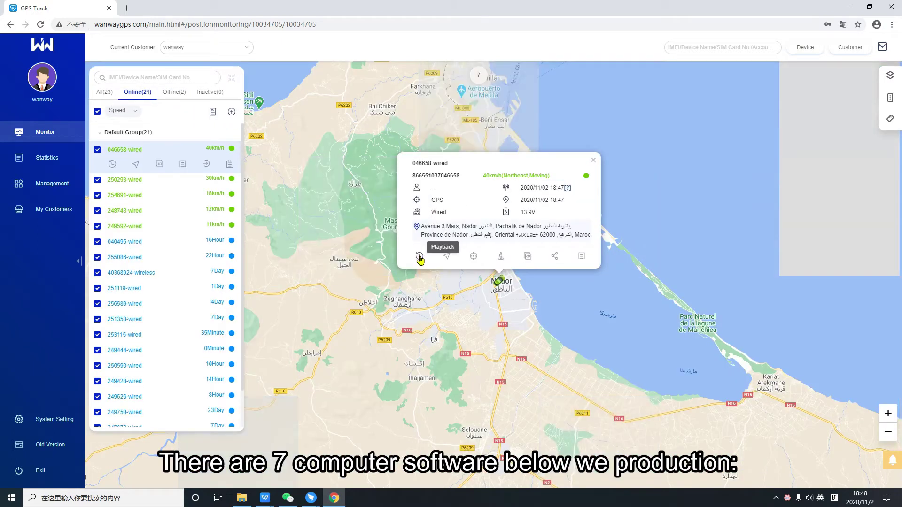
pyautogui.click(420, 257)
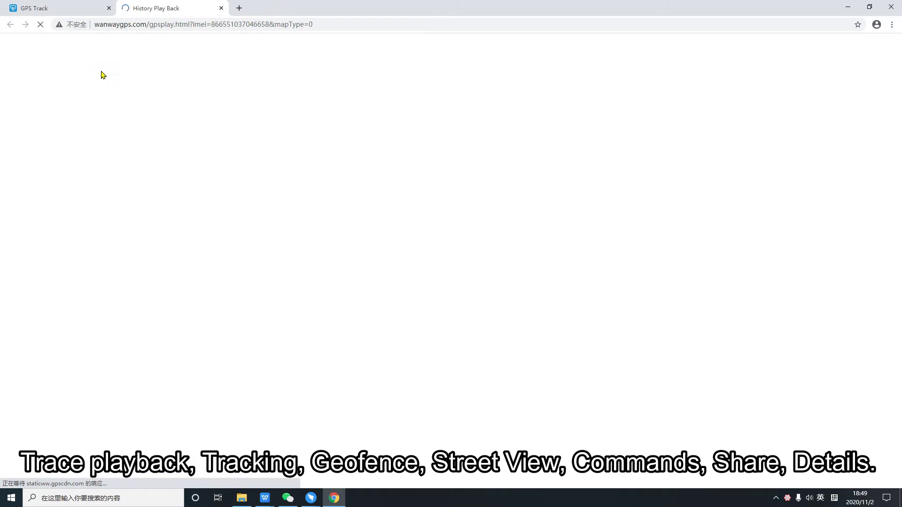
pyautogui.click(80, 13)
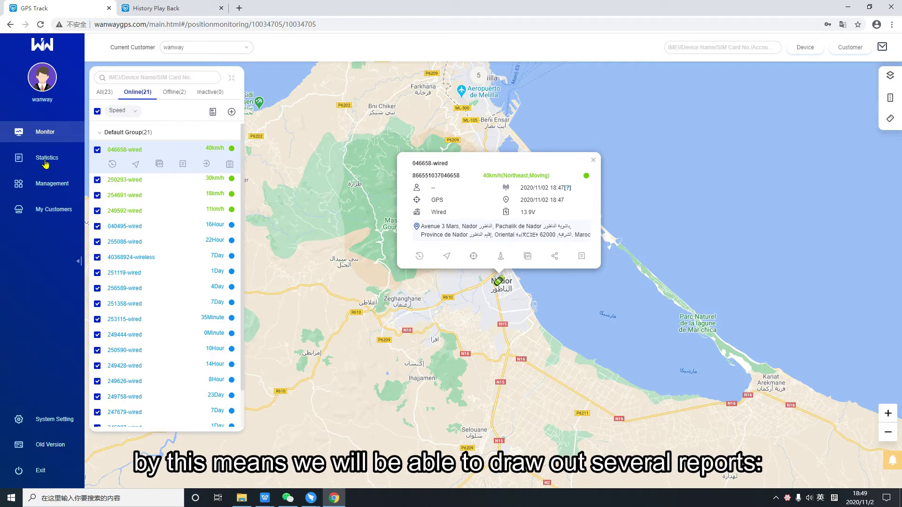
# Open Statistics and collapse then re-expand the Moving Overview, Driver Behavior and Alarm Information groups
pyautogui.click(45, 160)
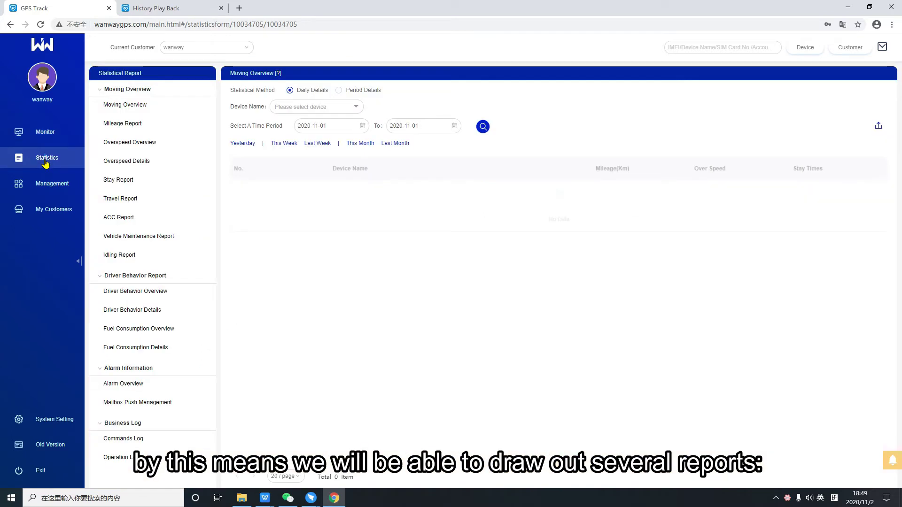
pyautogui.click(101, 90)
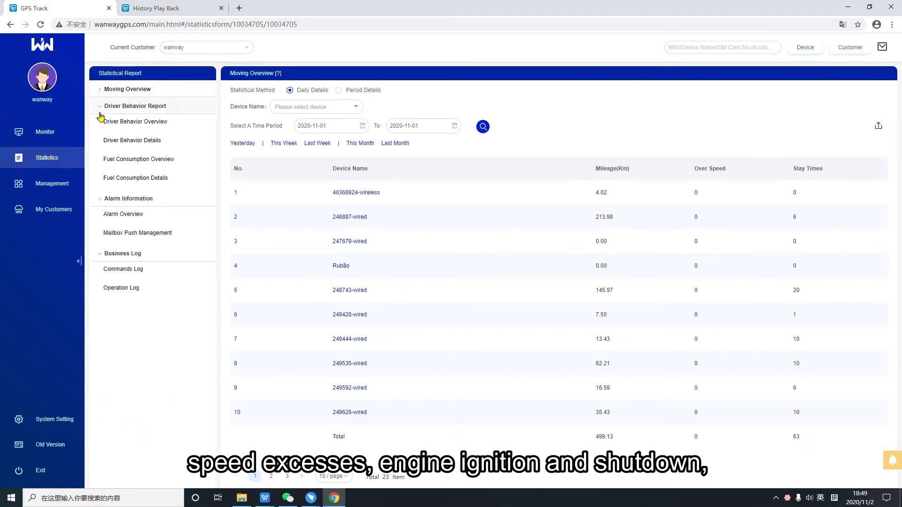
pyautogui.click(99, 107)
pyautogui.click(102, 124)
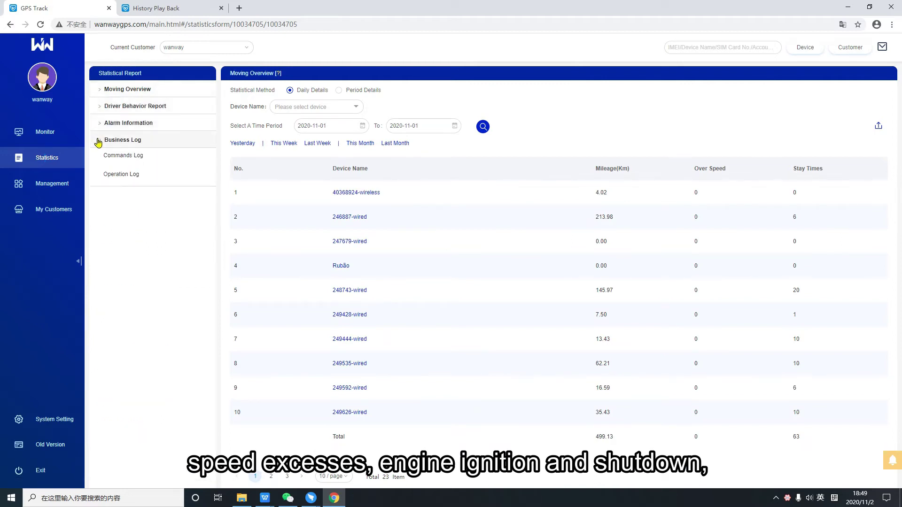
pyautogui.click(99, 123)
pyautogui.click(100, 107)
pyautogui.click(100, 90)
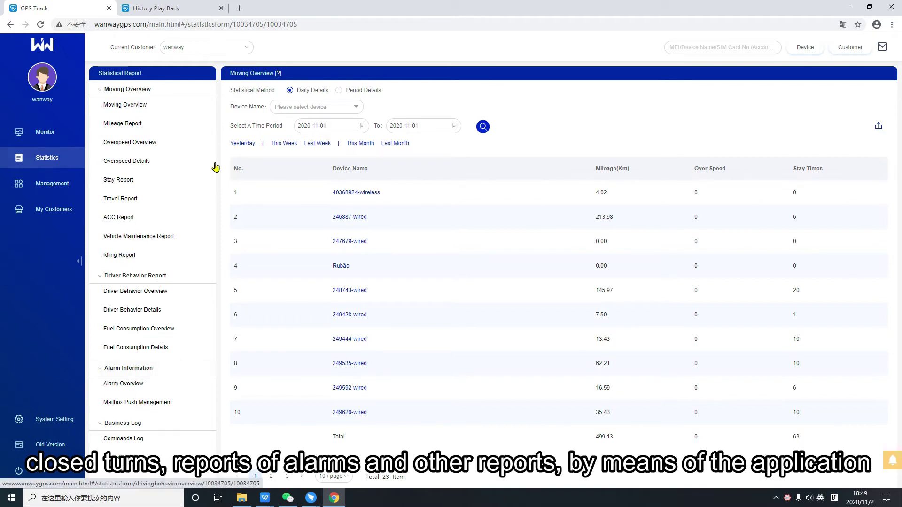
# View the Overspeed Details, Travel, ACC and Vehicle Maintenance reports, then the All Devices list
pyautogui.click(136, 164)
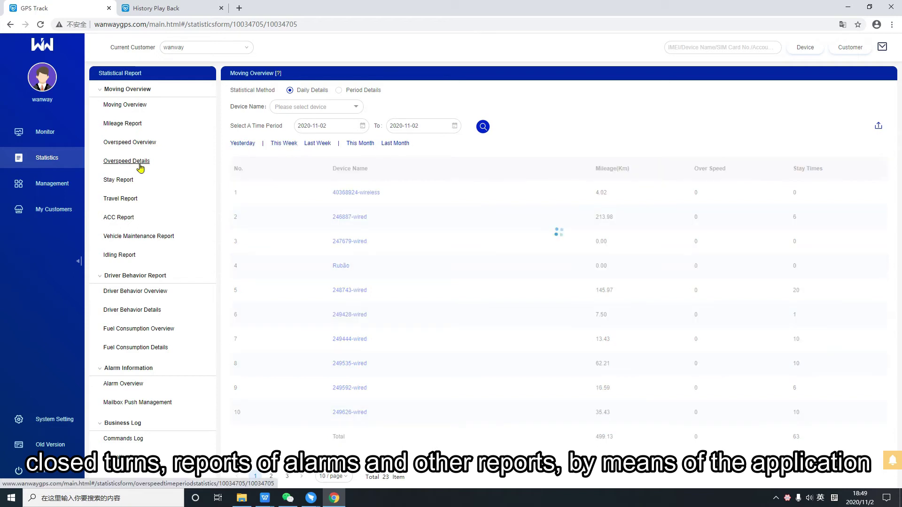
pyautogui.click(144, 202)
pyautogui.click(141, 217)
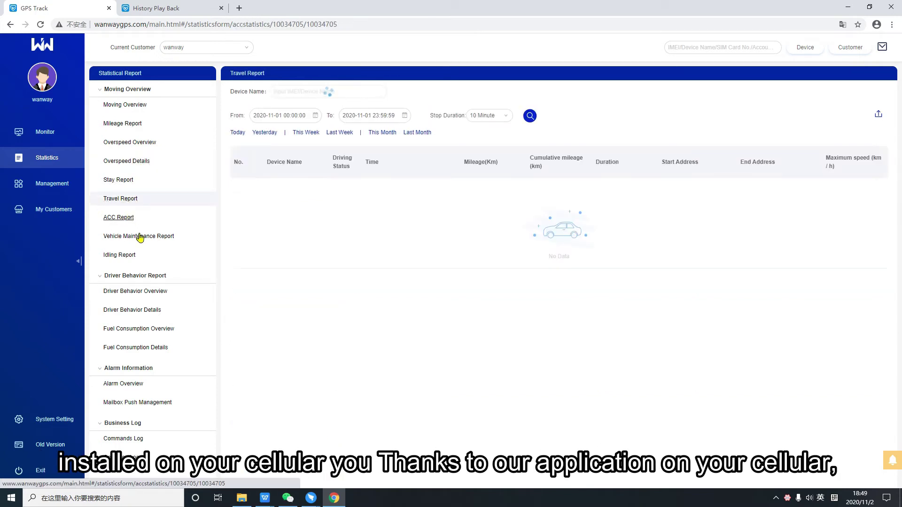
pyautogui.click(142, 237)
pyautogui.click(146, 276)
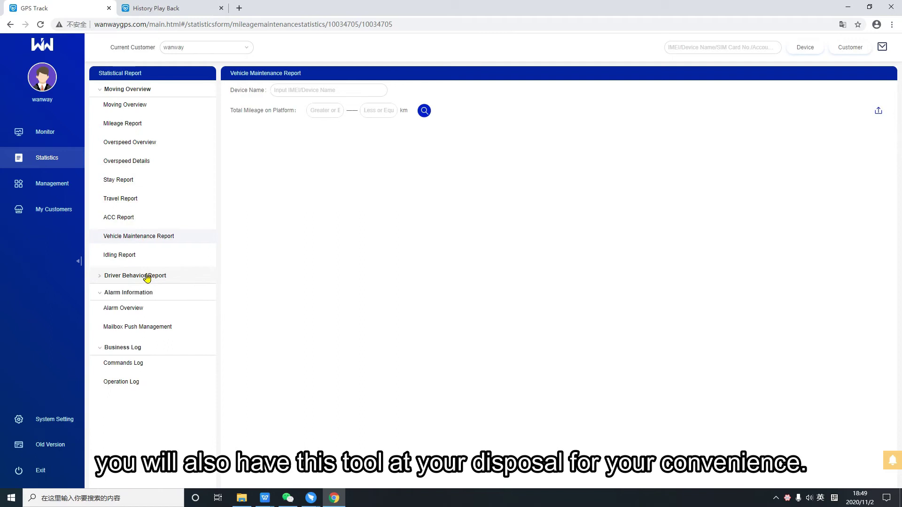
pyautogui.click(57, 183)
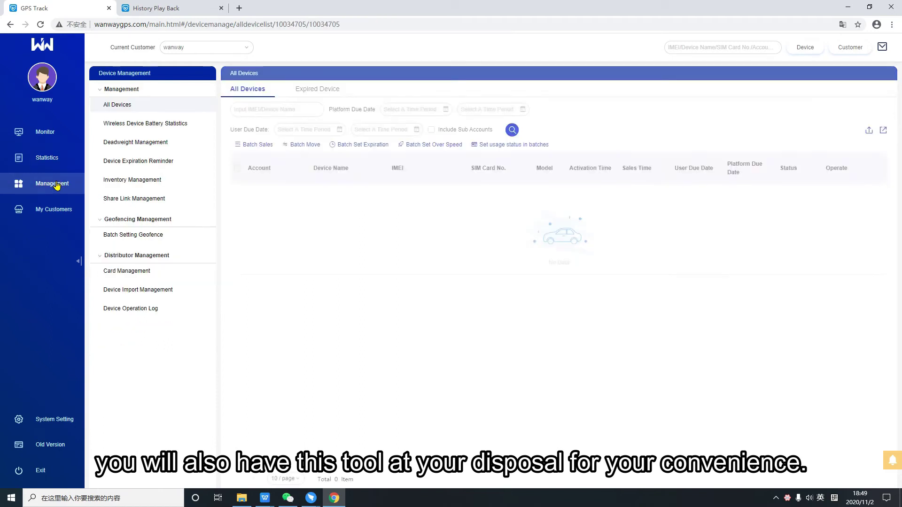
# Collapse and re-expand the management groups, then open Batch Setting Geofence
pyautogui.click(101, 90)
pyautogui.click(100, 90)
pyautogui.click(103, 219)
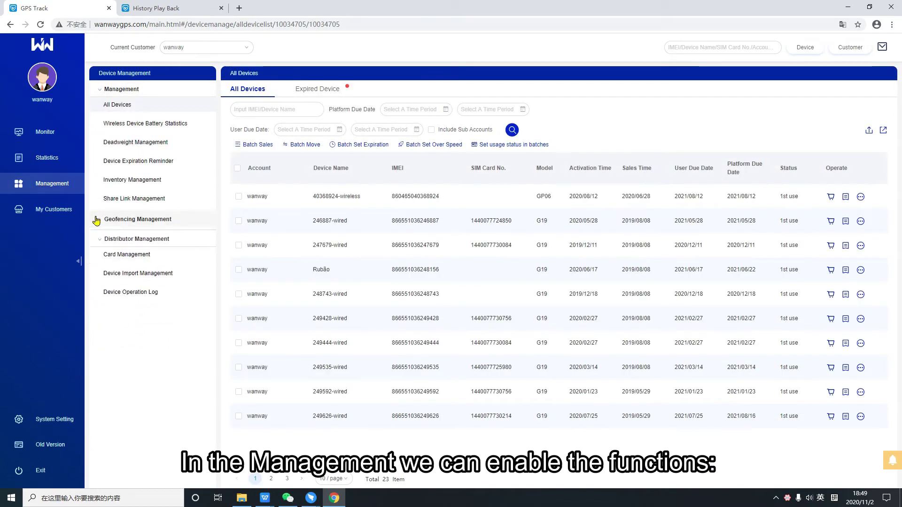
pyautogui.click(102, 256)
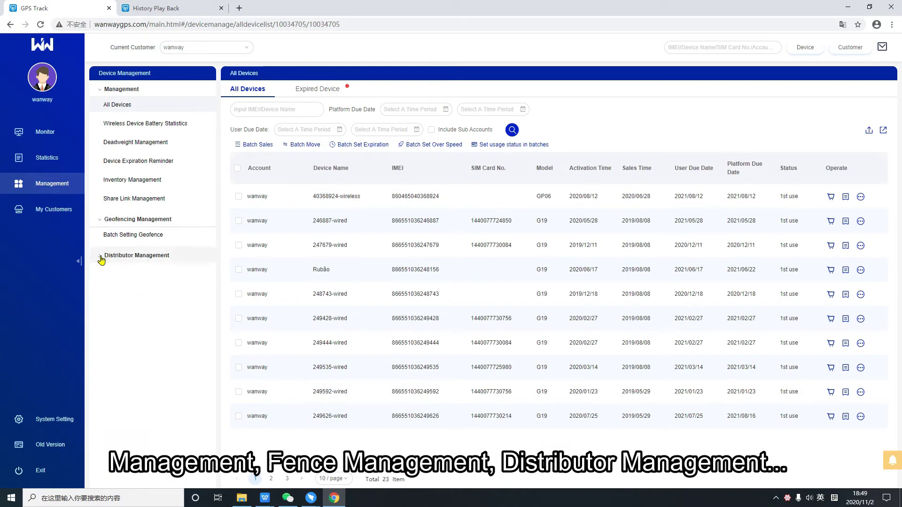
pyautogui.click(103, 256)
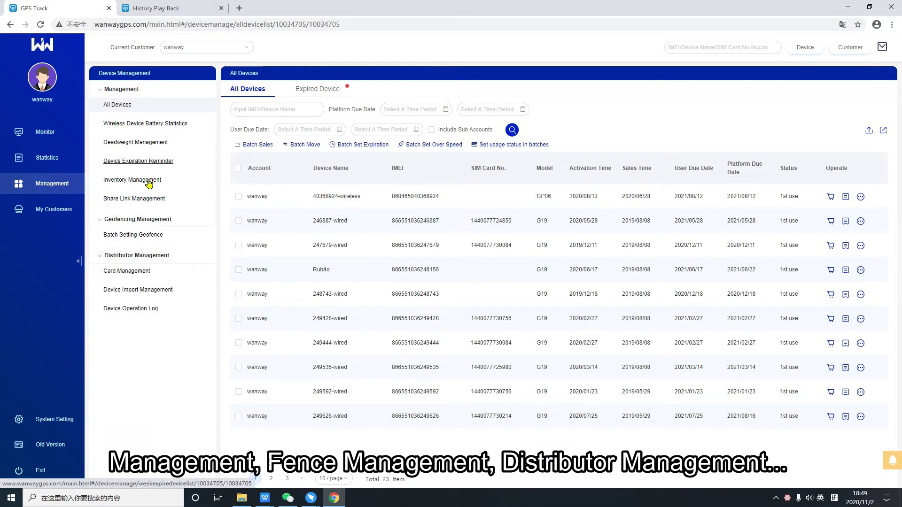
pyautogui.click(135, 236)
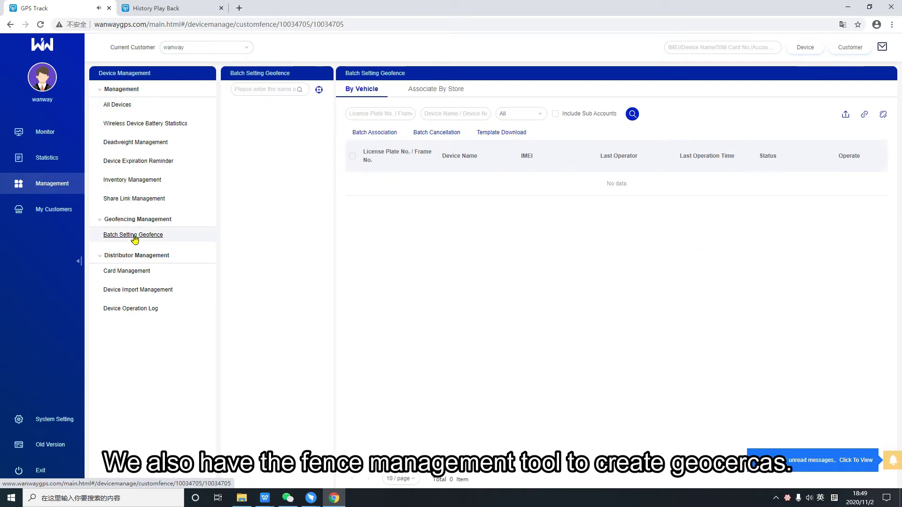
# Preview the Add Circular Fence editor and close it without saving
pyautogui.click(318, 90)
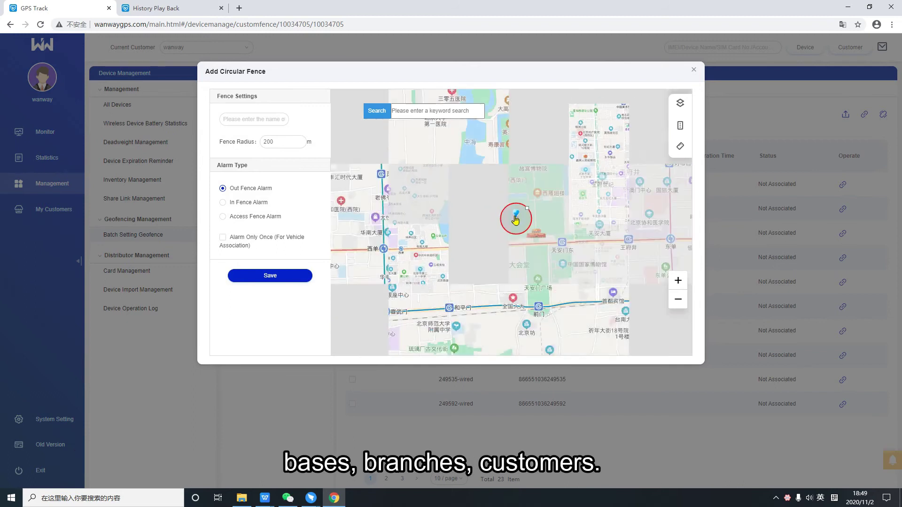
pyautogui.scroll(1, 519, 220)
pyautogui.scroll(-2, 517, 219)
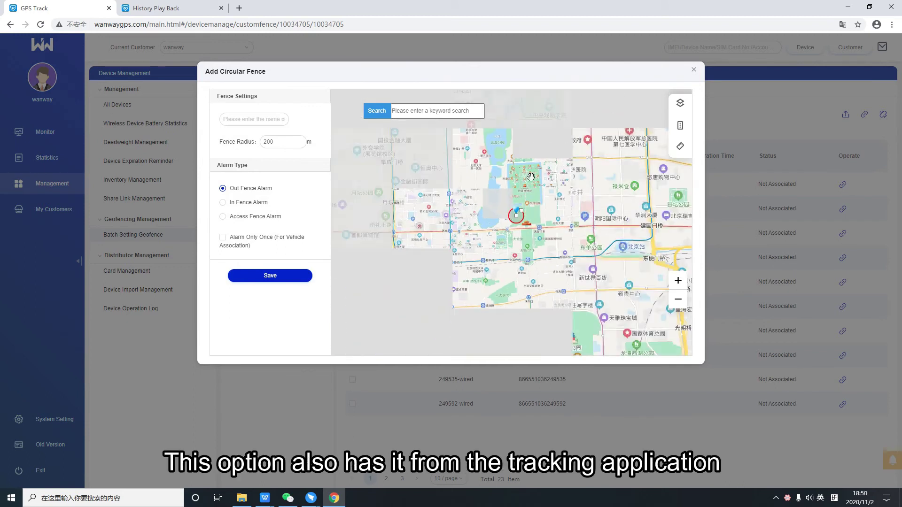
pyautogui.scroll(2, 518, 220)
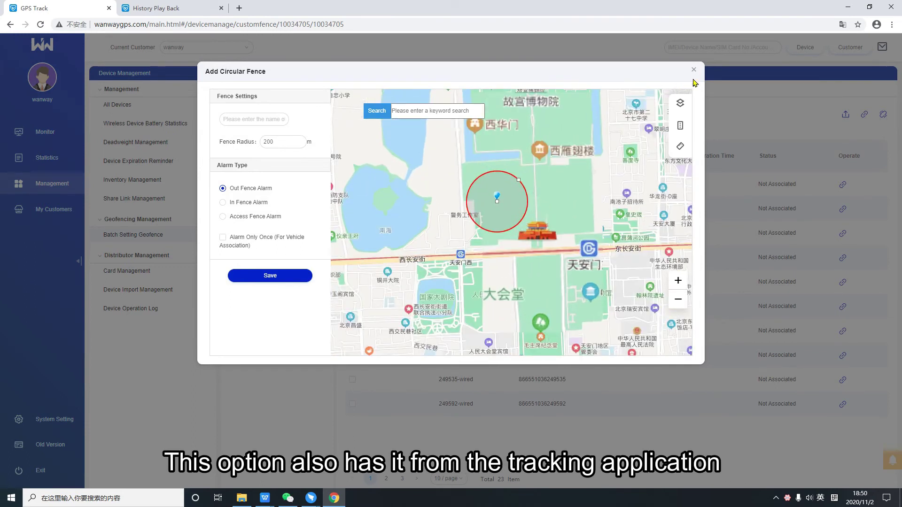
pyautogui.click(694, 70)
# View the information for fence 'wan', then close it
pyautogui.click(321, 106)
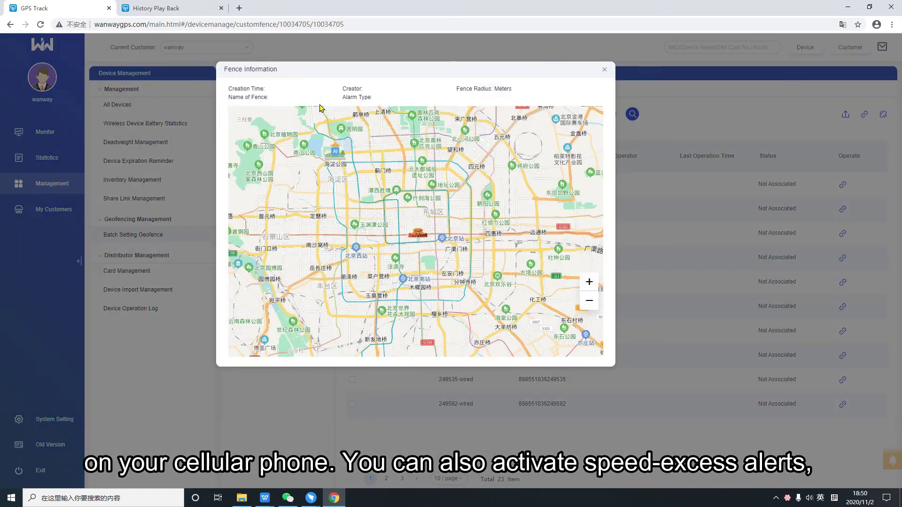
pyautogui.scroll(2, 432, 249)
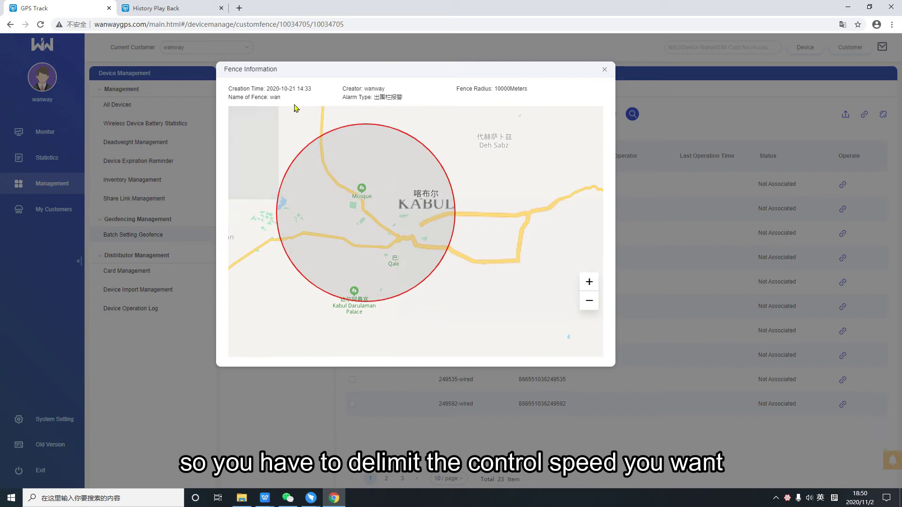
pyautogui.click(605, 71)
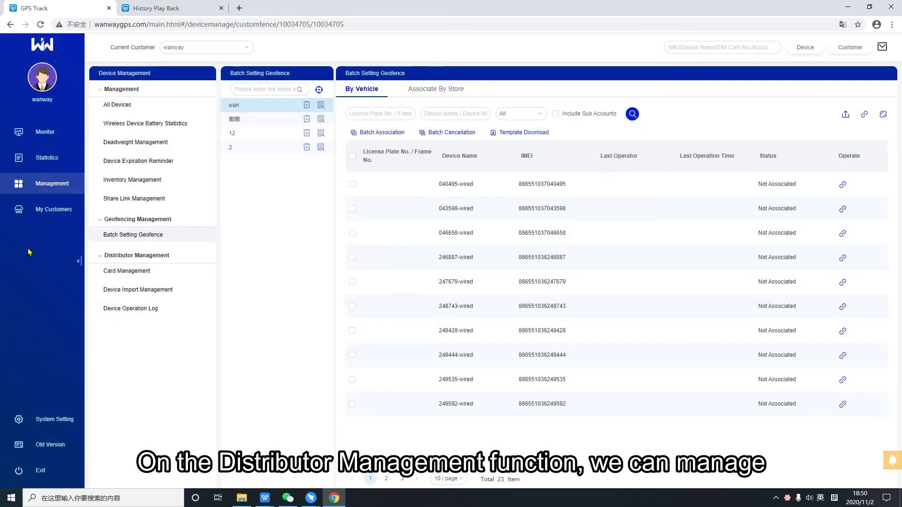
# Open Card Management under Distributor Management and pick a card quantity to transfer
pyautogui.doubleClick(146, 258)
pyautogui.click(126, 271)
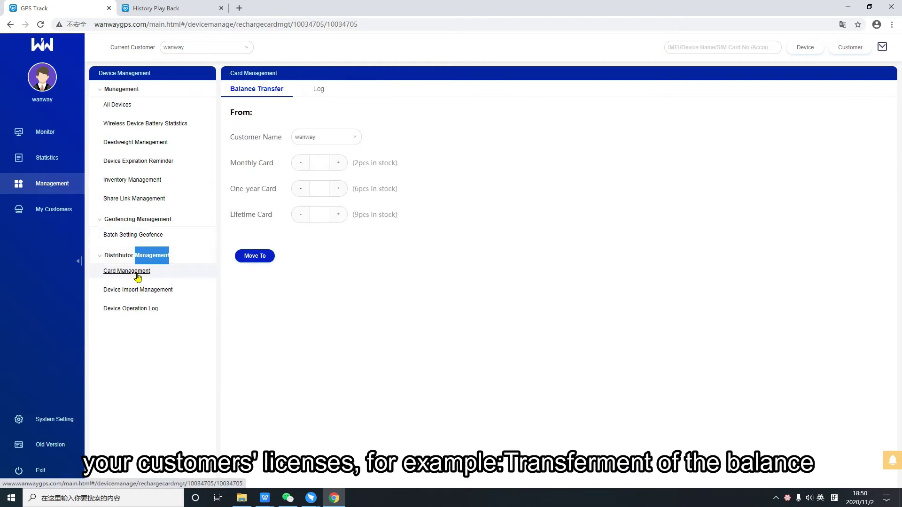
pyautogui.click(318, 229)
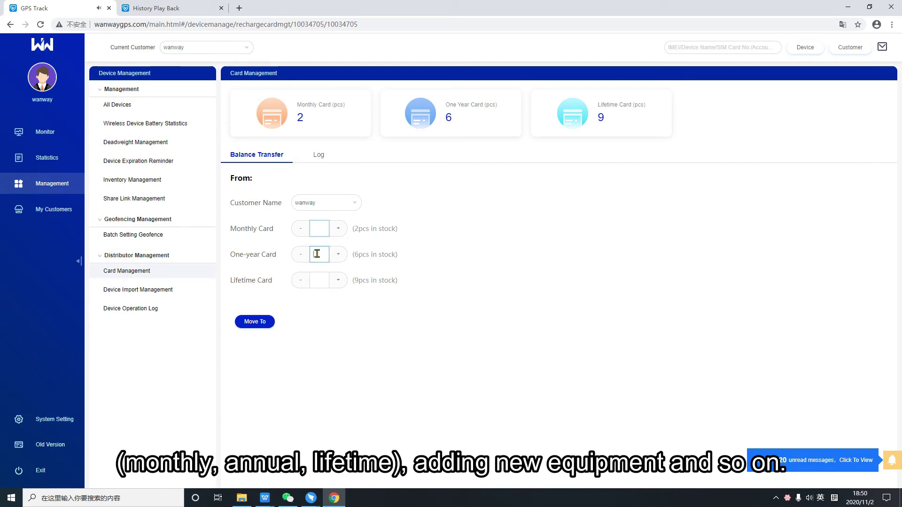
# Open Device Import Management, preview and cancel the Add import form
pyautogui.click(161, 292)
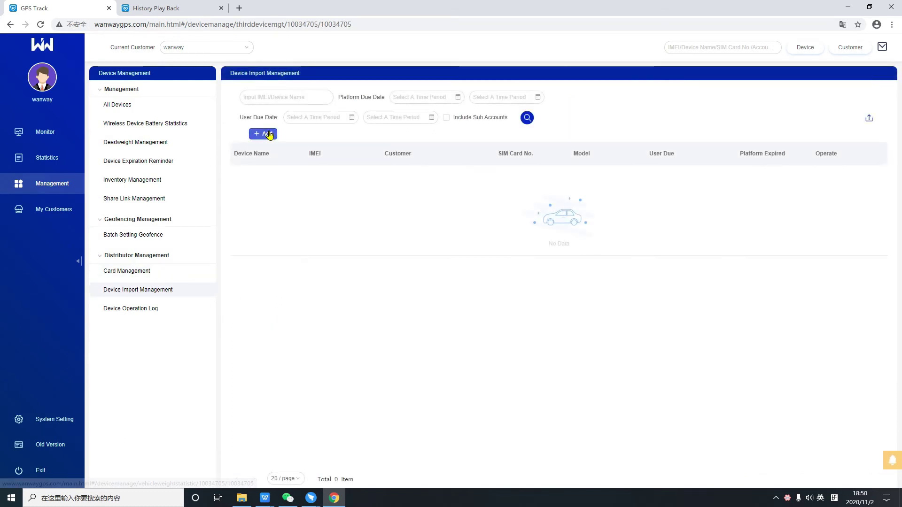
pyautogui.click(263, 134)
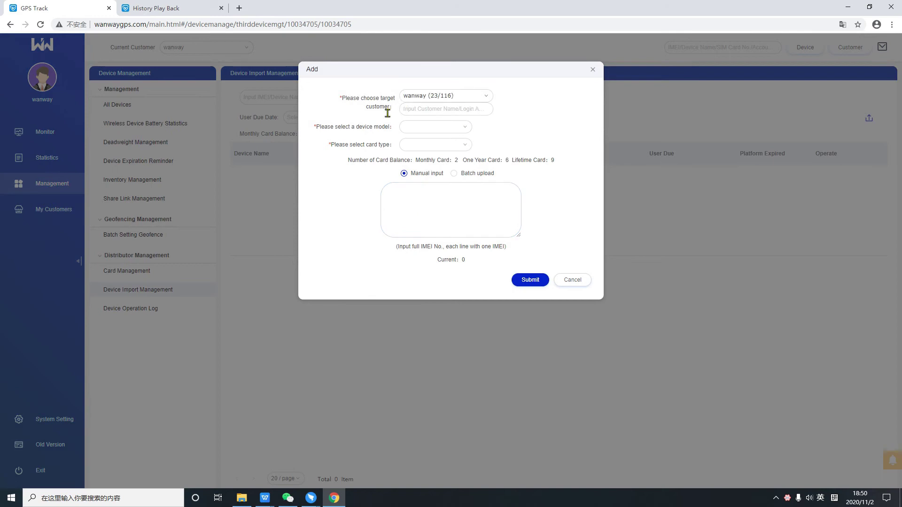
pyautogui.click(592, 70)
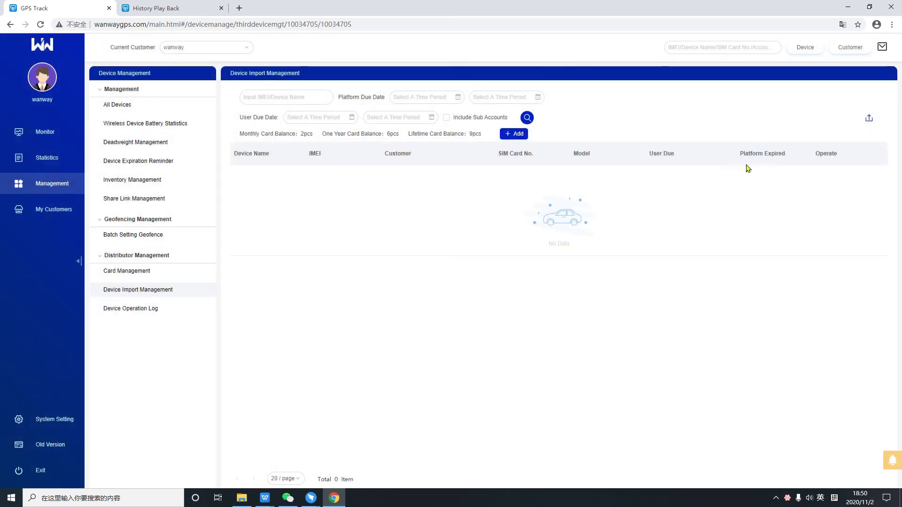
pyautogui.click(146, 275)
pyautogui.click(157, 292)
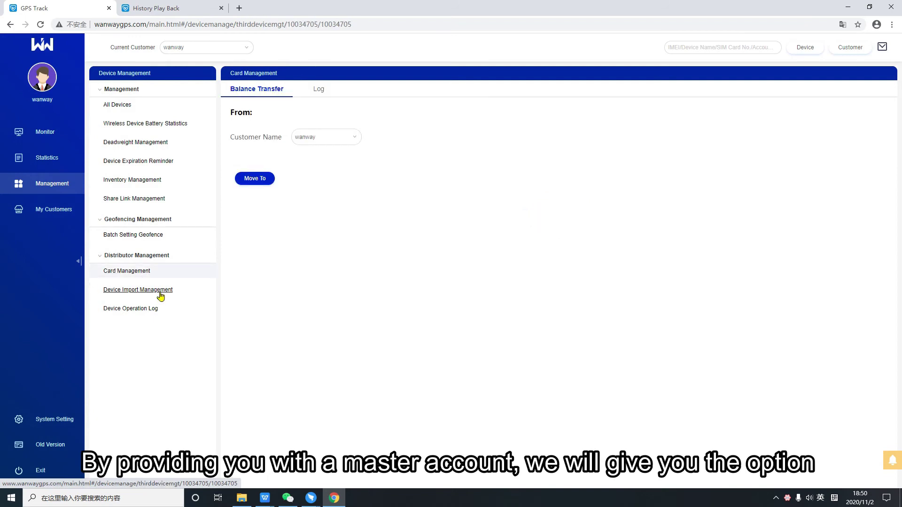
# Open My Customers and scroll through the wanway account view
pyautogui.click(59, 215)
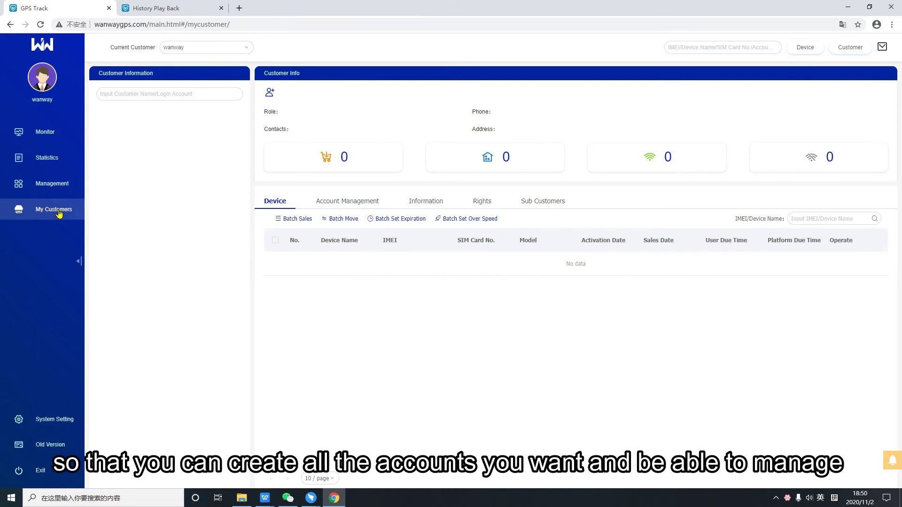
pyautogui.scroll(-6, 176, 159)
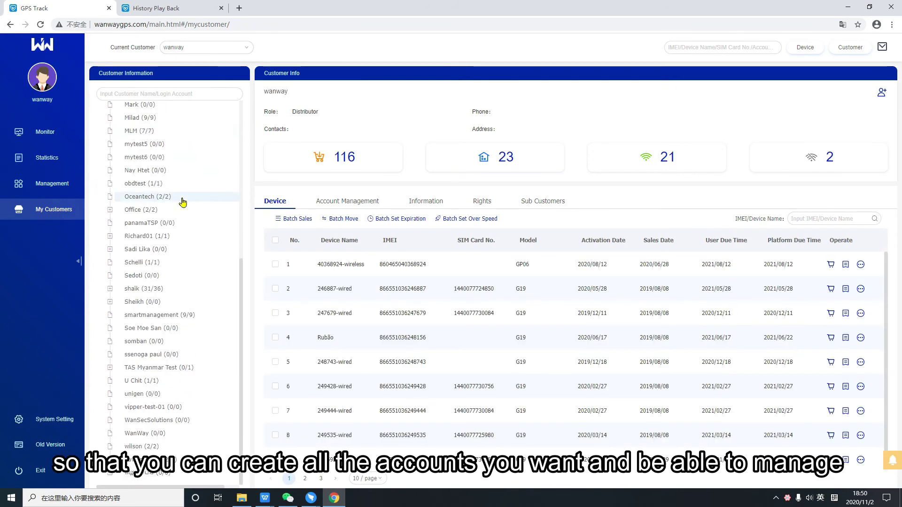
pyautogui.scroll(6, 182, 200)
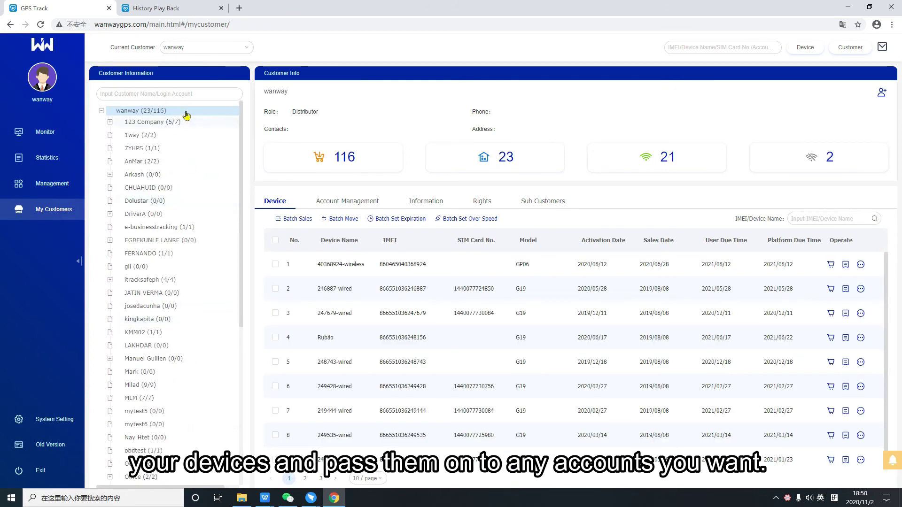
# Open the new-customer form under wanway twice, closing it each time without saving
pyautogui.rightClick(186, 114)
pyautogui.click(209, 144)
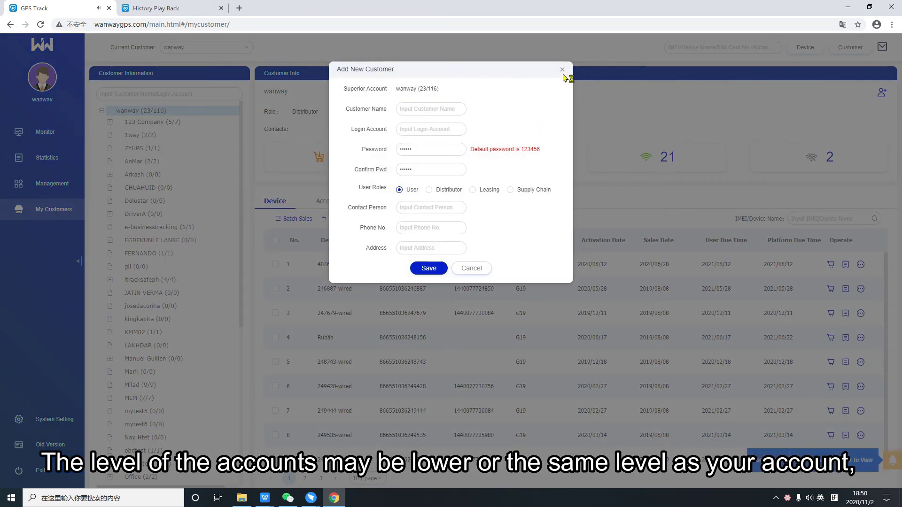
pyautogui.click(563, 70)
pyautogui.click(882, 93)
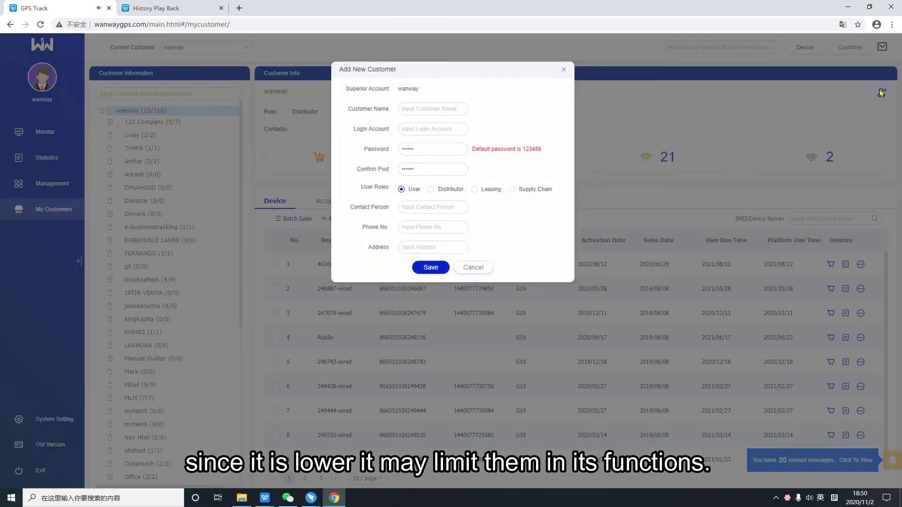
pyautogui.click(564, 70)
# Open the Sell form for the wanway account, close it unsold, and dismiss the actions menu
pyautogui.rightClick(193, 114)
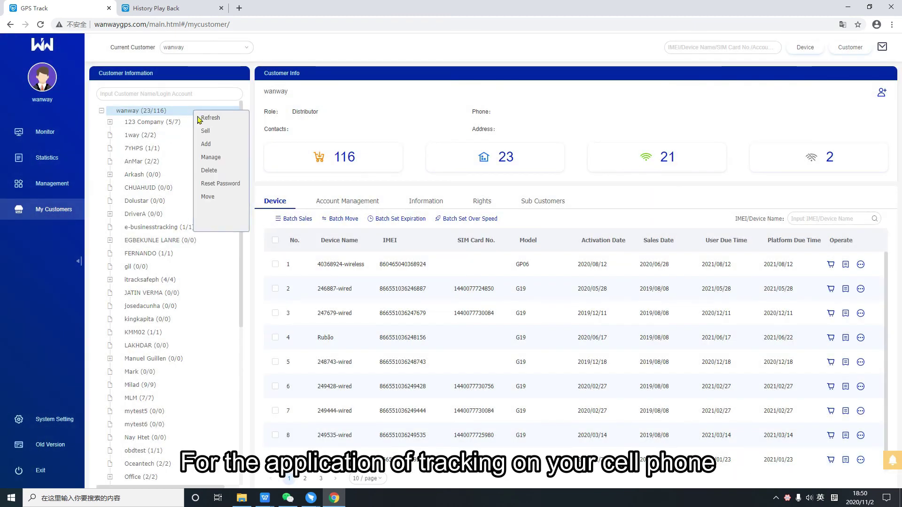
pyautogui.click(222, 130)
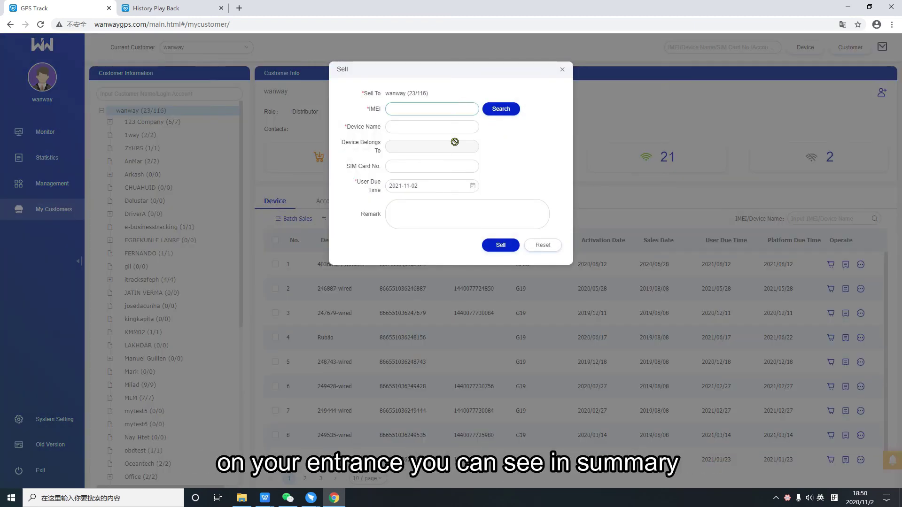
pyautogui.click(563, 70)
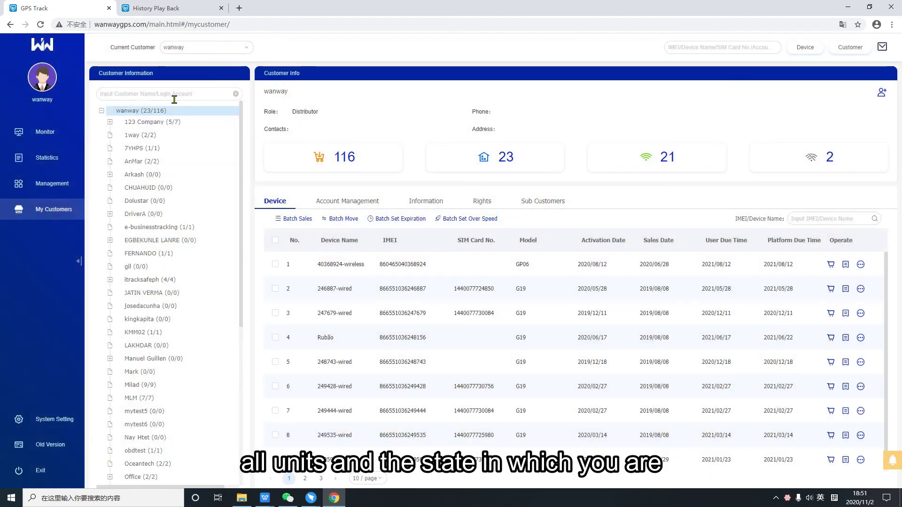
pyautogui.rightClick(187, 115)
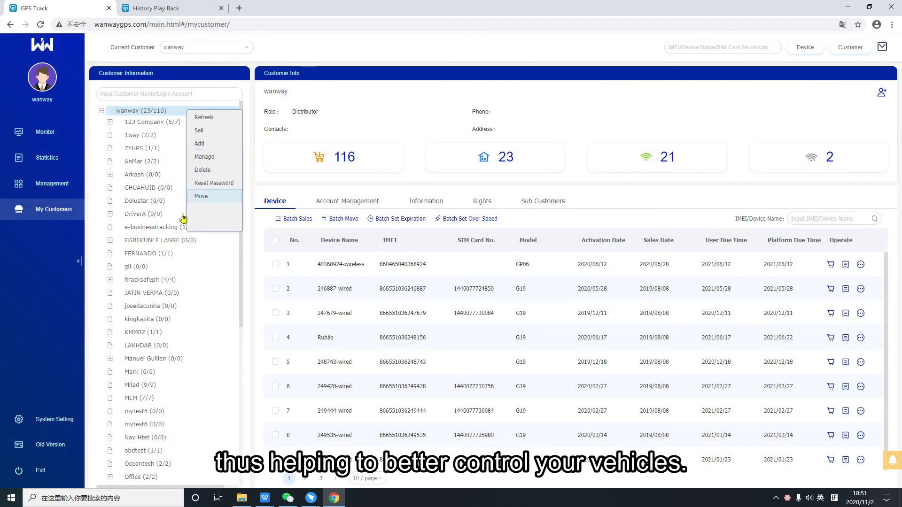
pyautogui.click(69, 214)
pyautogui.scroll(-1, 578, 303)
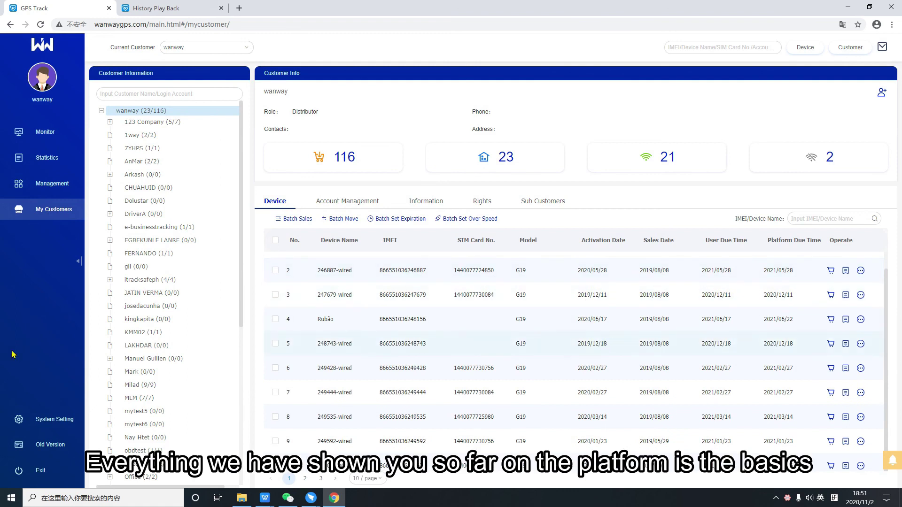
# Return to the Monitor map and show 249444-wired's details among the 21 online vehicles
pyautogui.click(36, 133)
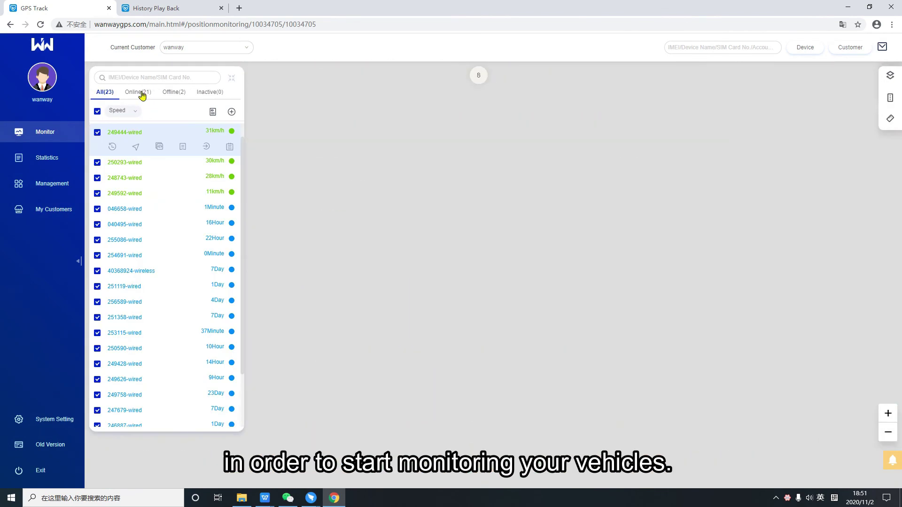
pyautogui.click(500, 281)
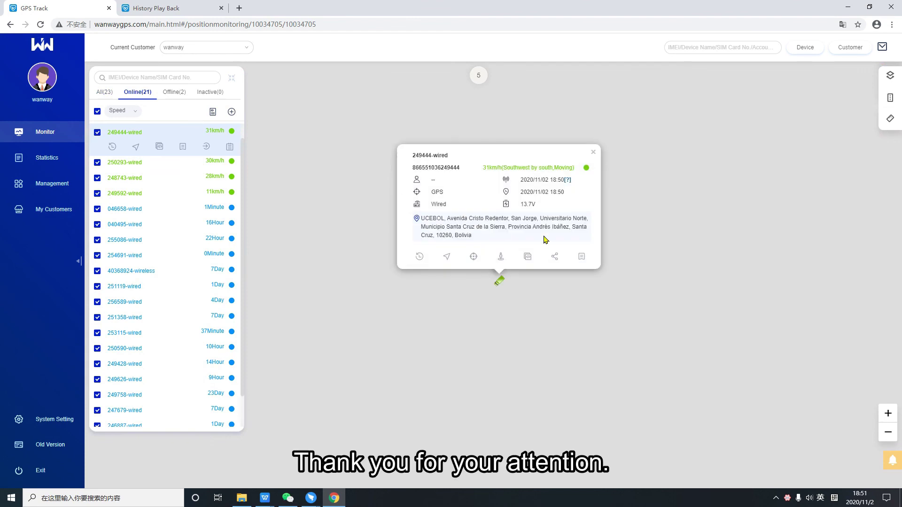